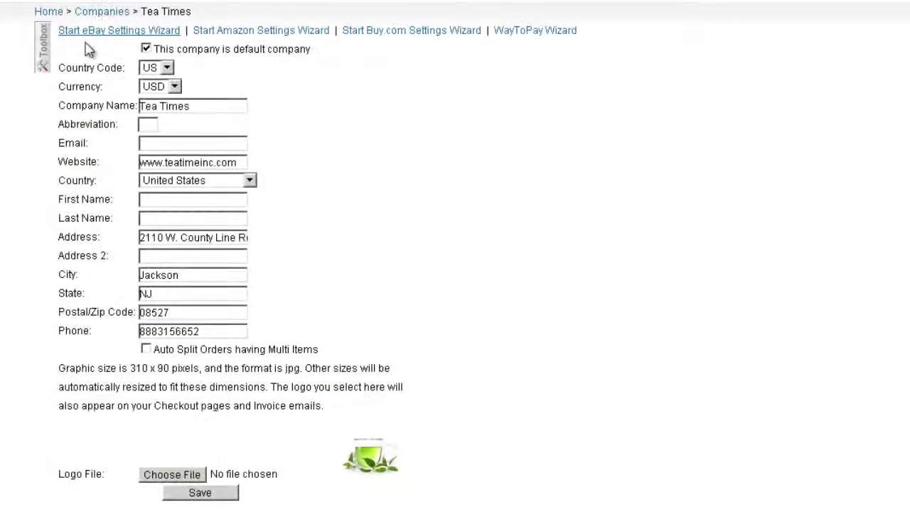
Open the company Toolbox and reveal the eBay Settings submenu
click(43, 53)
mouse_move(78, 187)
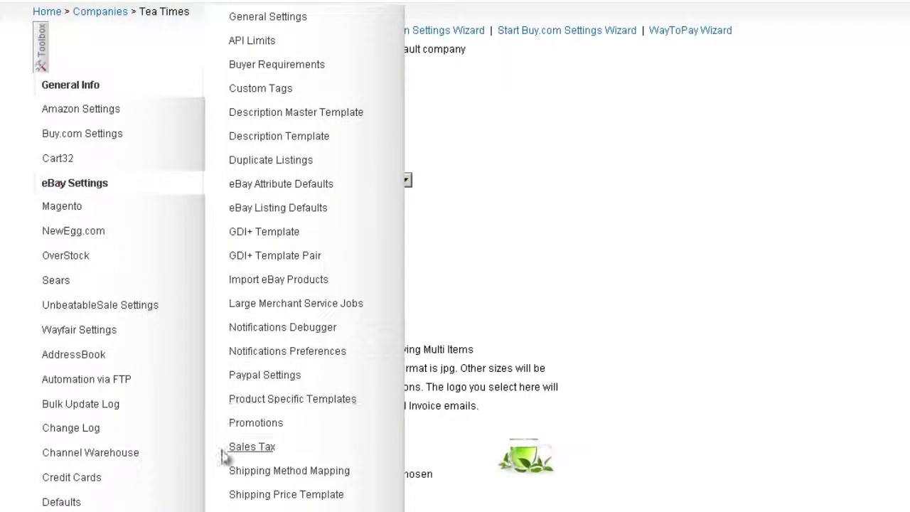
Create a new eBay shipping price template named 'Regular Shipping'
click(232, 496)
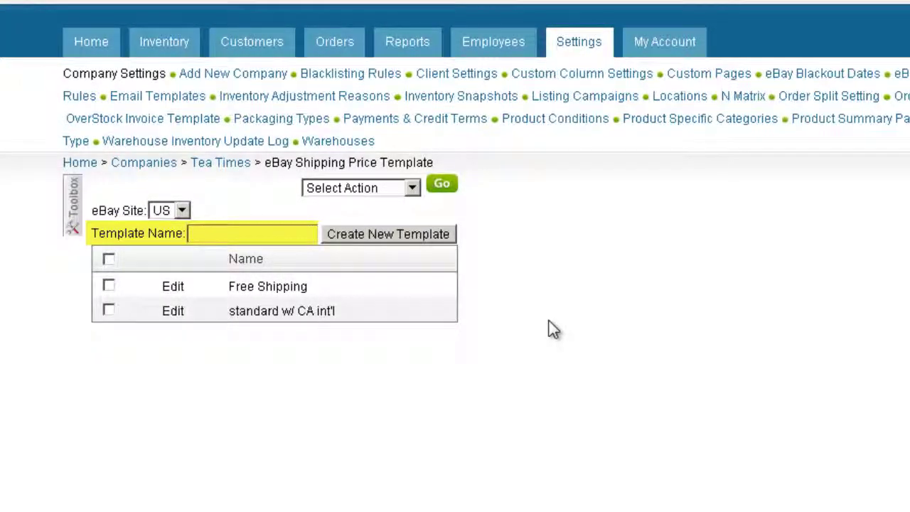
text(Regular Shipping)
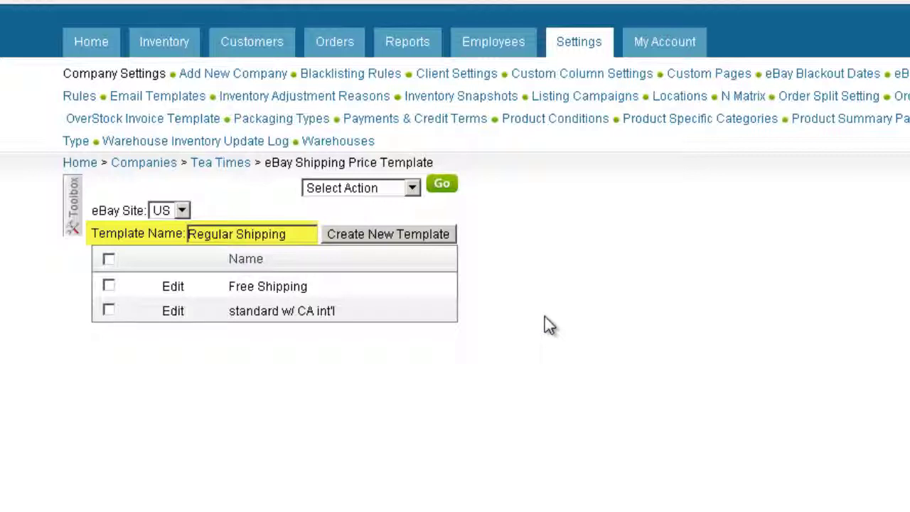
click(418, 241)
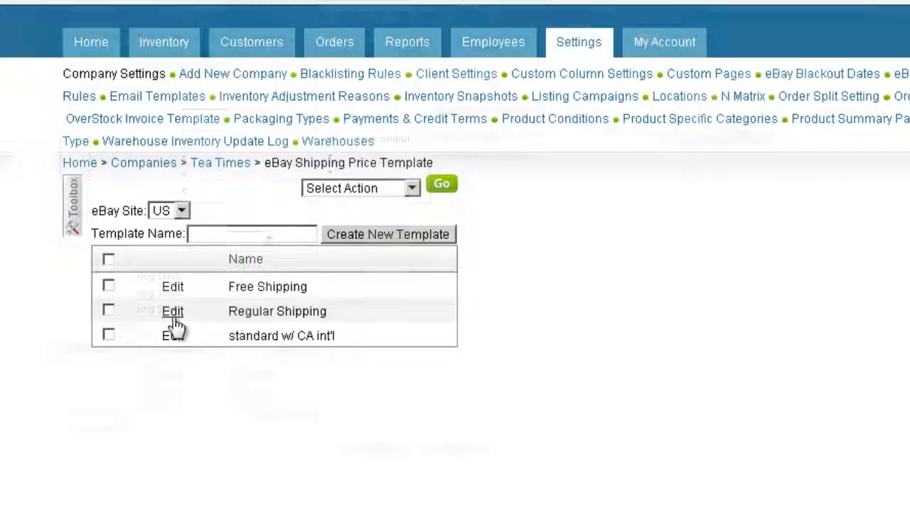
Edit the Regular Shipping template and review its domestic rate types and shipping services
click(173, 313)
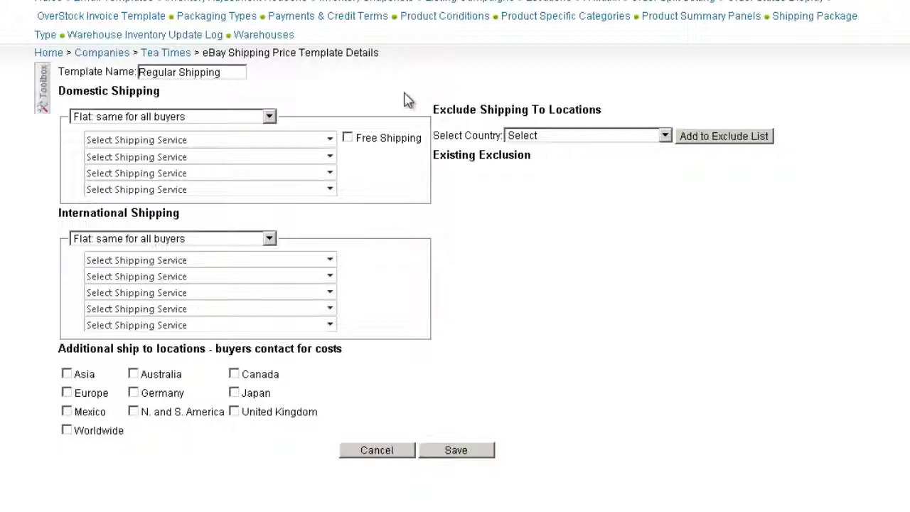
click(331, 144)
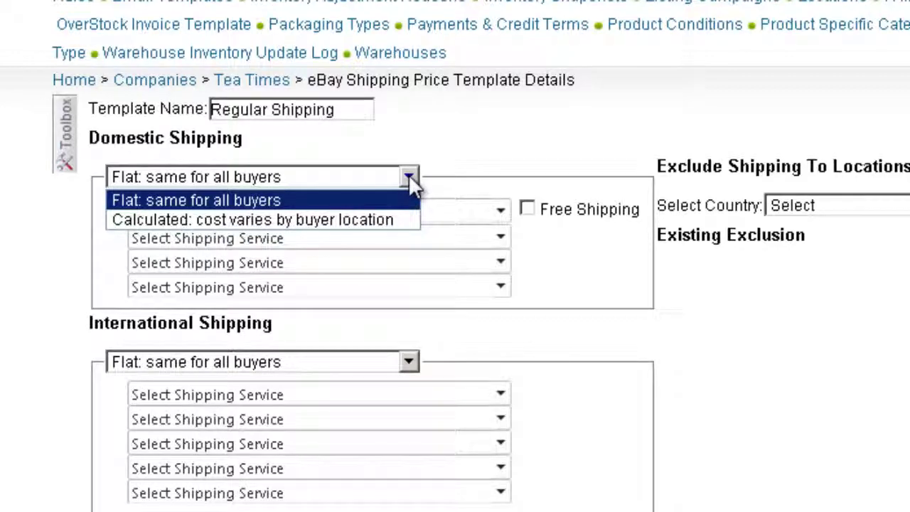
click(500, 210)
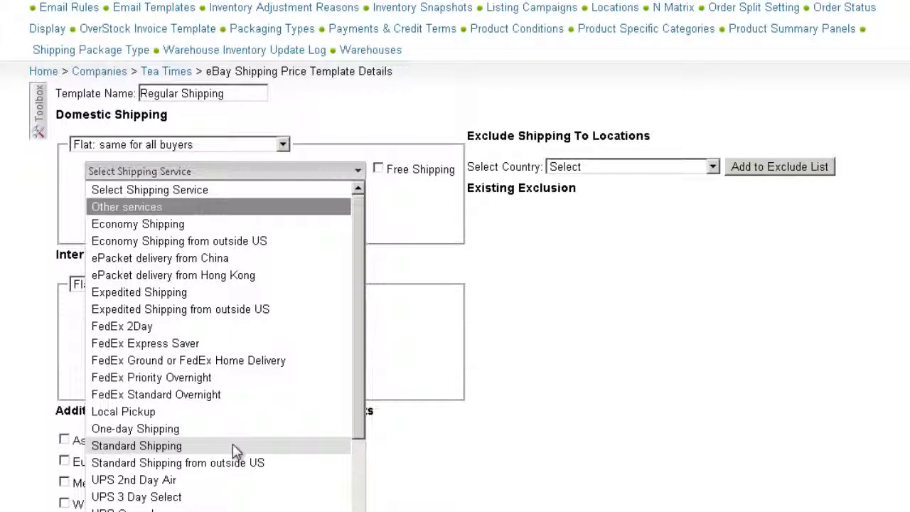
Set domestic Standard Shipping: cost 5.99, insurance 2.00, handling 1.99, additional 3.00, free shipping
click(433, 118)
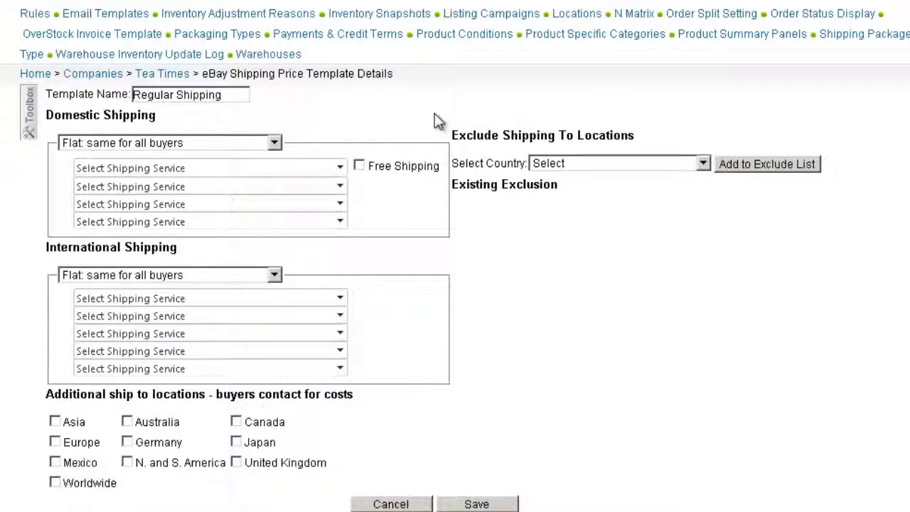
key(Down)
text(5)
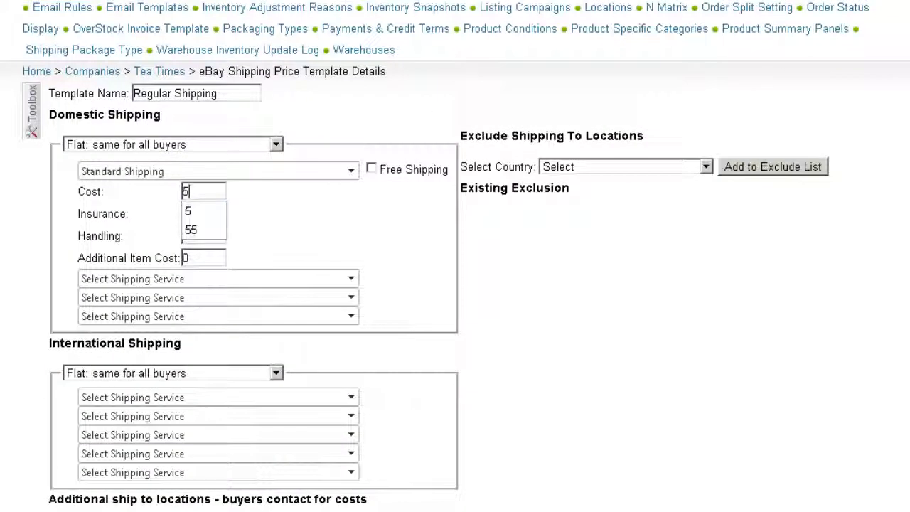
text(.99)
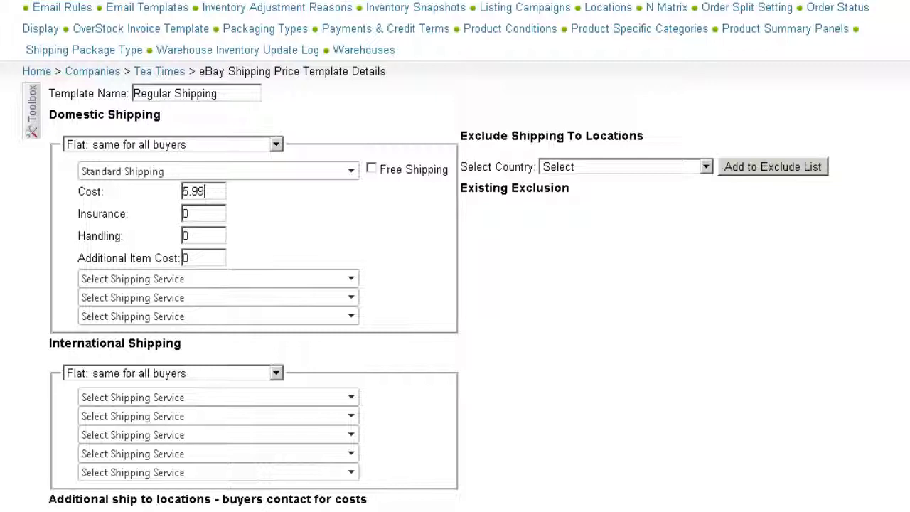
key(Tab)
text(2.00)
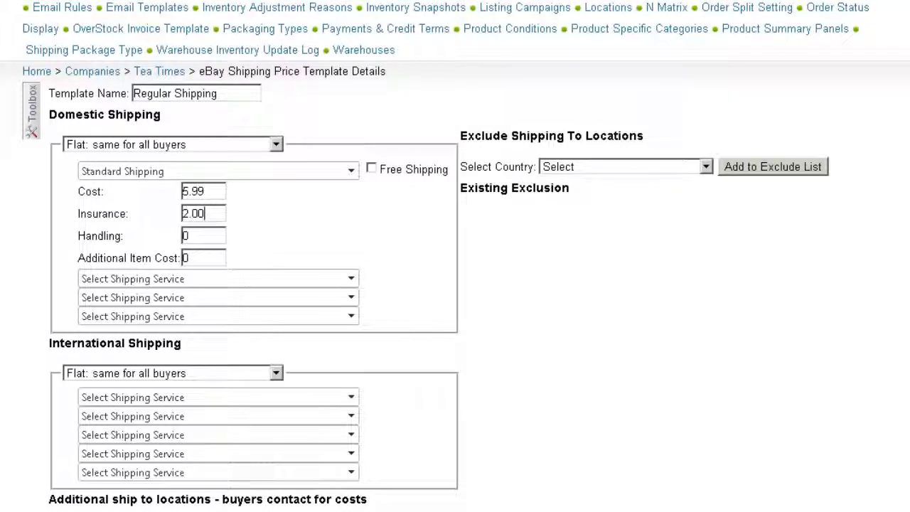
key(Tab)
text(1.99)
key(Tab)
text(3.00)
click(373, 170)
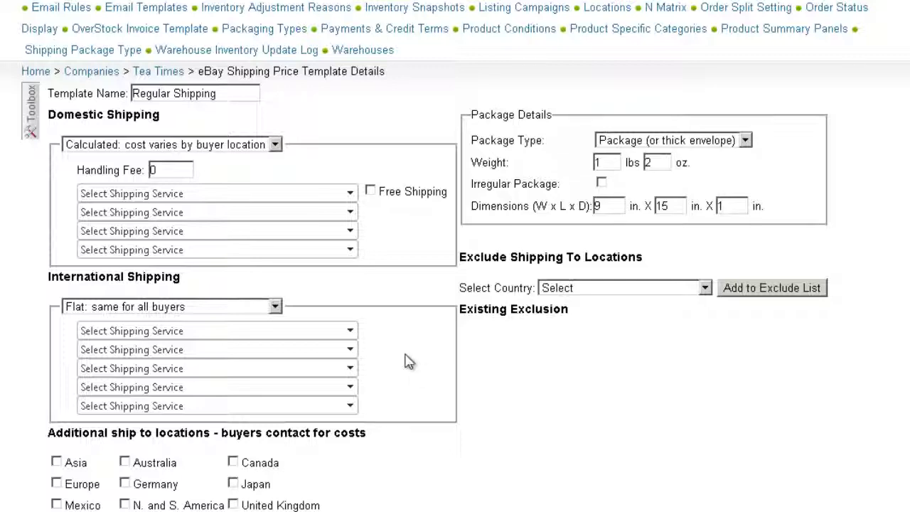
Show the Flat and Calculated options for international shipping
click(275, 308)
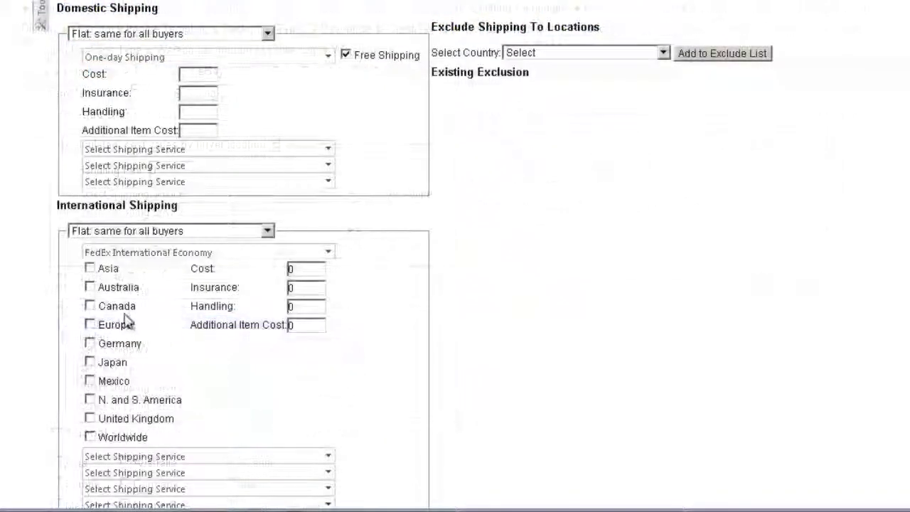
Ship FedEx International Economy to Europe and Canada; add Australia and Japan as contact-for-cost locations
click(91, 325)
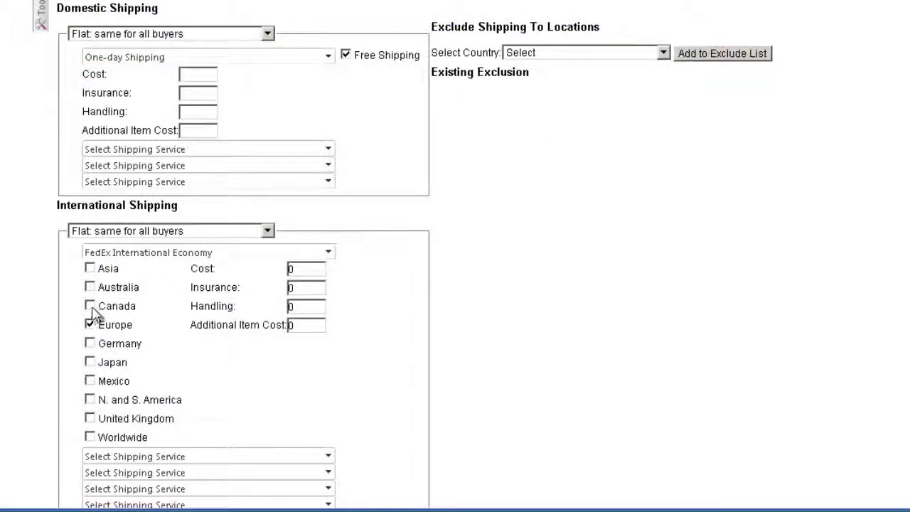
click(91, 307)
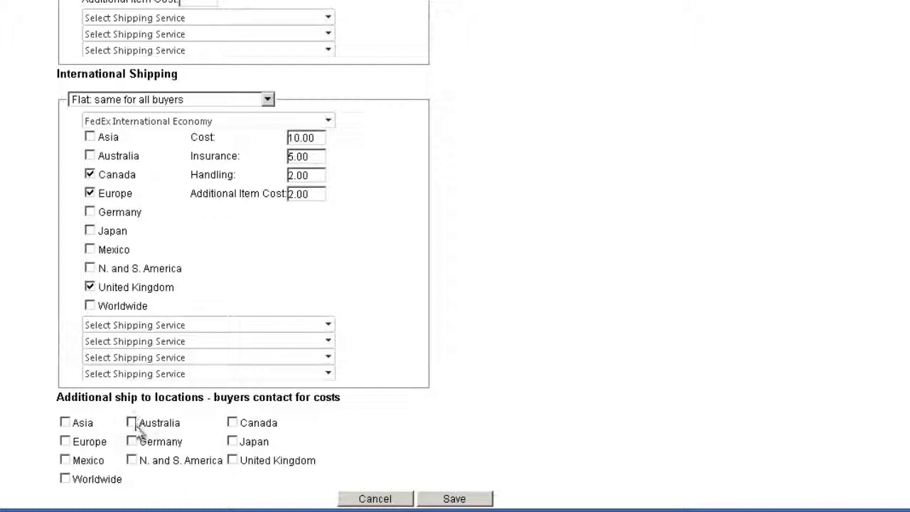
click(133, 424)
click(234, 442)
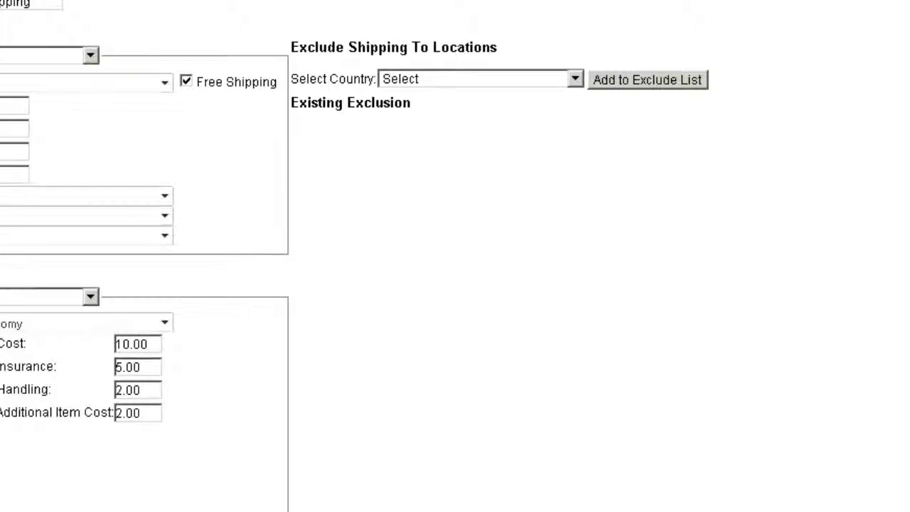
Add Russia to the excluded shipping countries and save the template
click(574, 79)
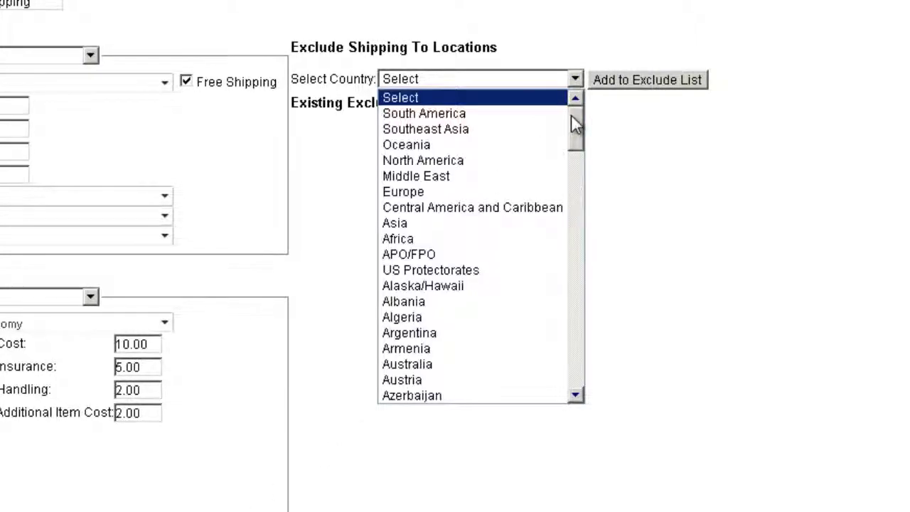
drag(571, 116, 571, 126)
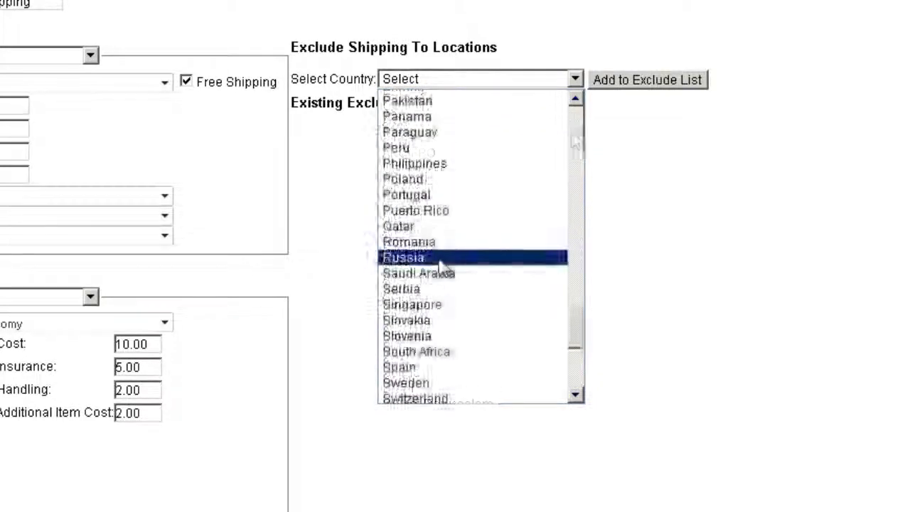
click(438, 259)
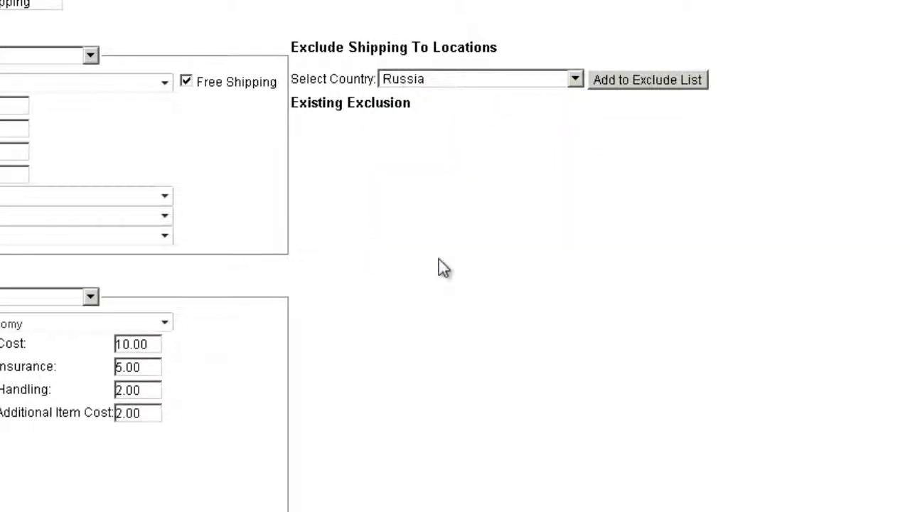
click(636, 80)
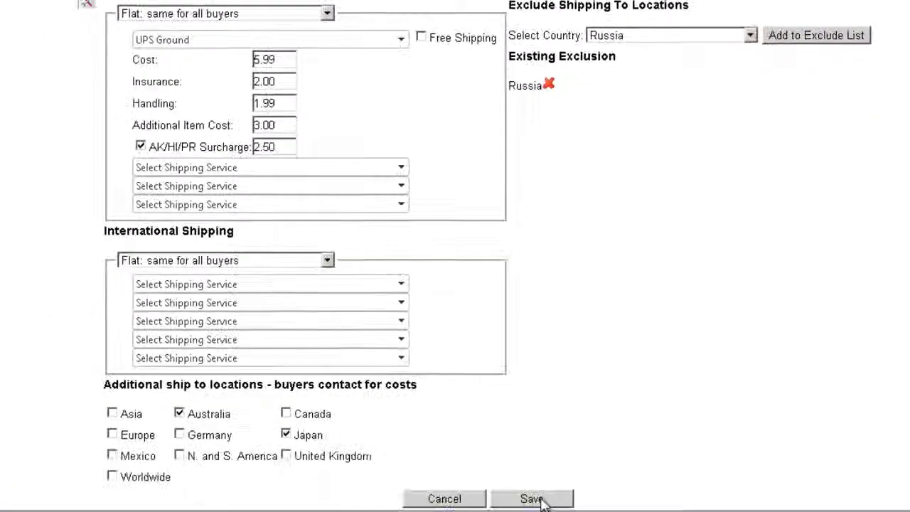
click(532, 498)
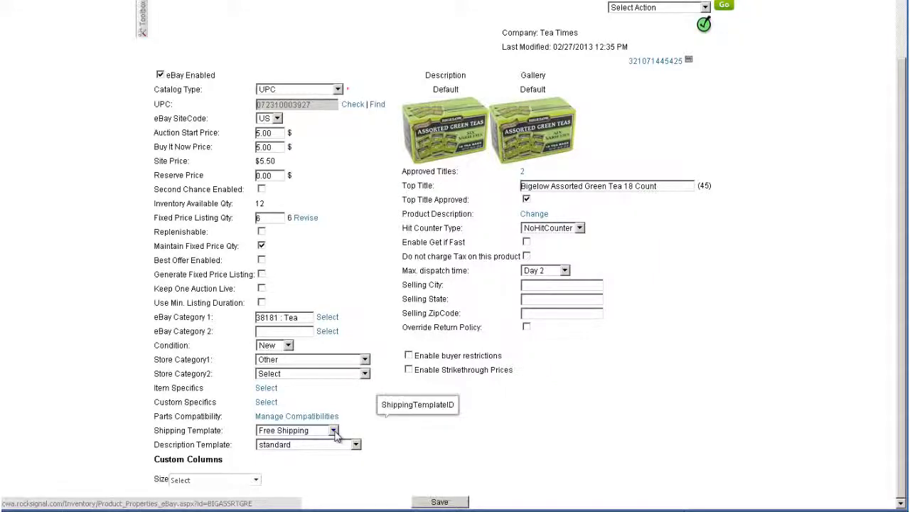
Set the Bigelow Assorted Green Tea product's shipping template to Regular Shipping
click(333, 430)
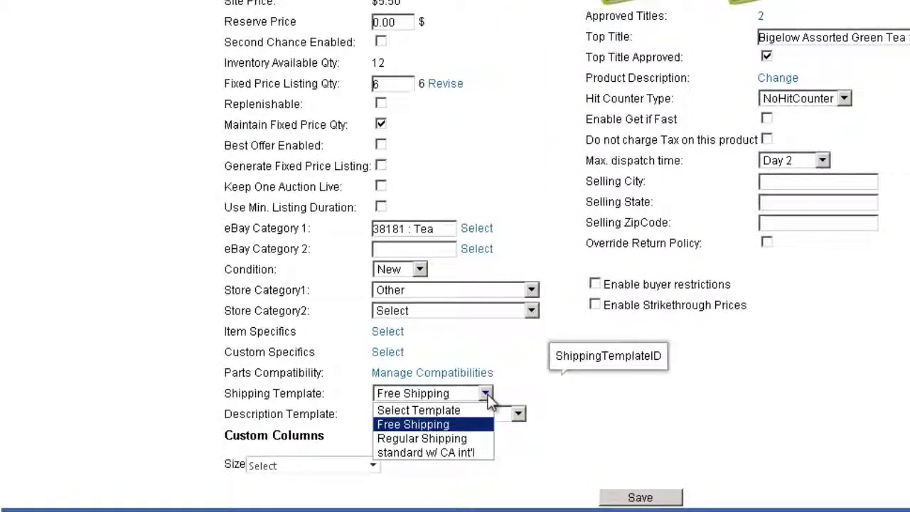
click(463, 438)
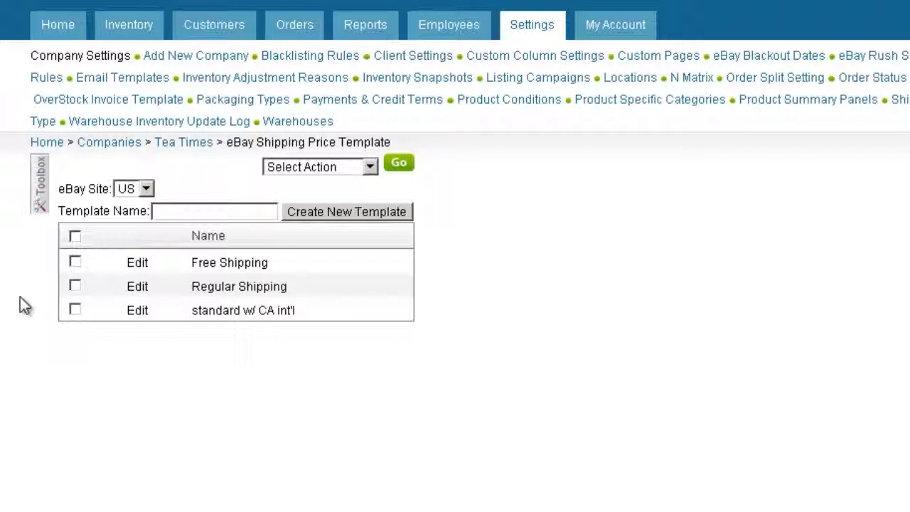
Run the Update Products action on the checked Regular Shipping template
click(76, 288)
click(377, 166)
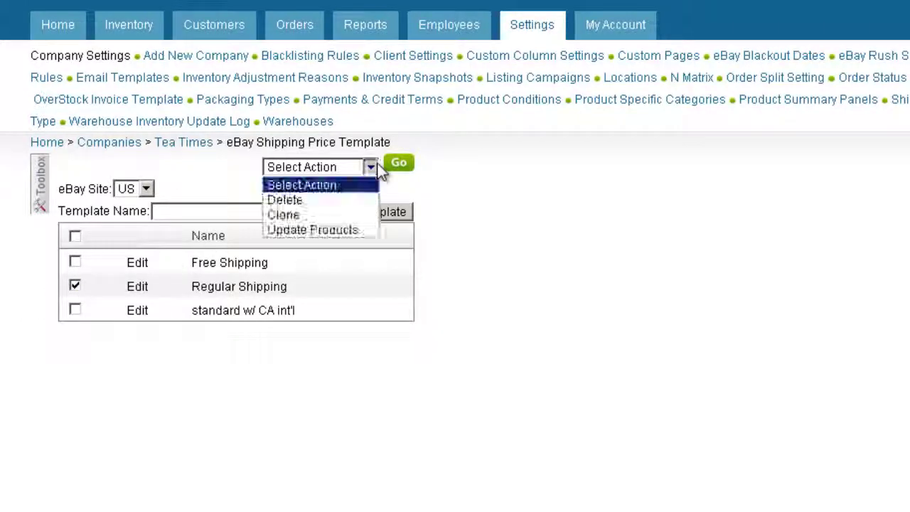
click(359, 229)
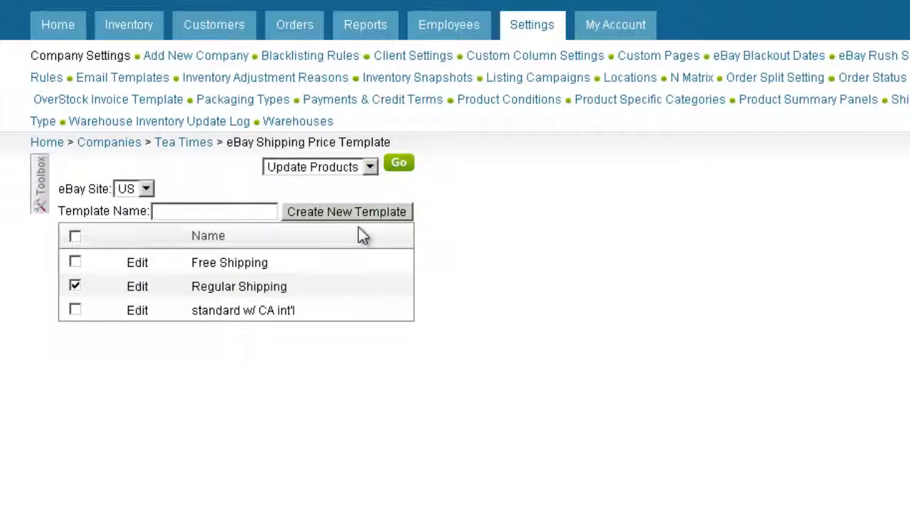
click(400, 167)
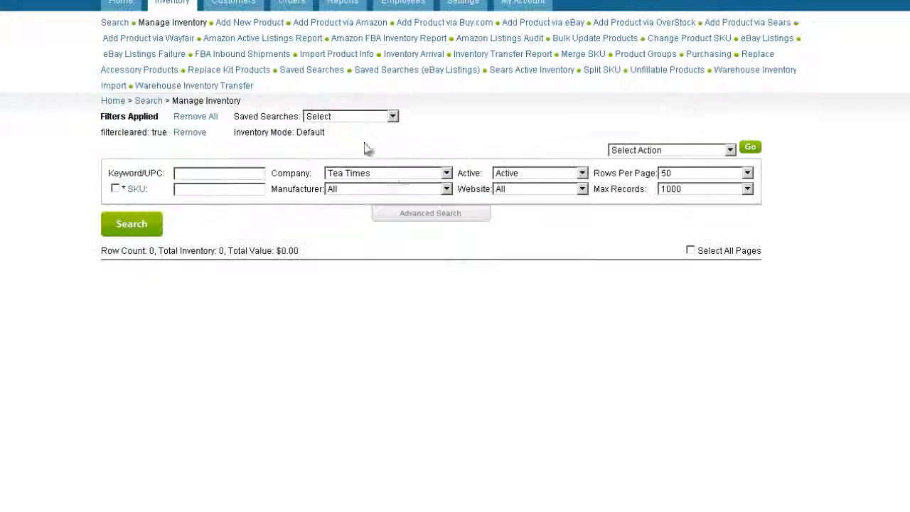
Search inventory in eBay mode filtered to Posted & Active listings
click(420, 217)
click(744, 219)
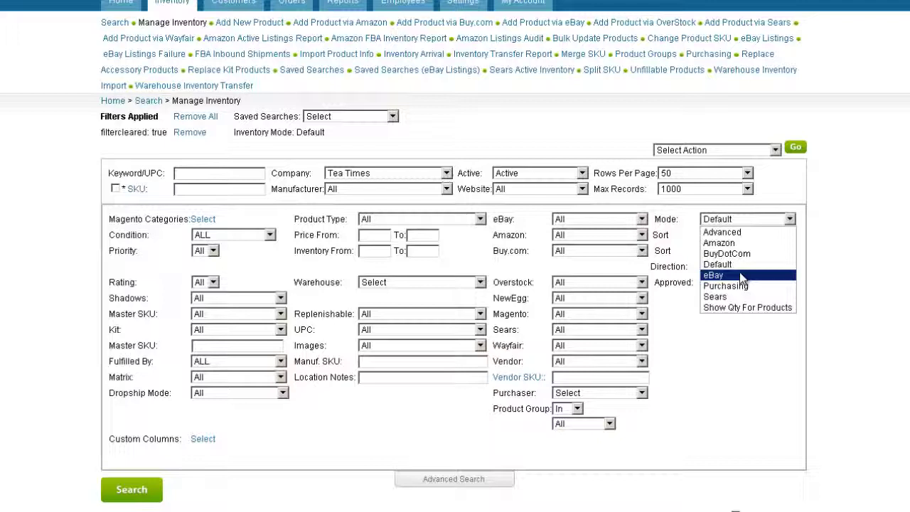
click(740, 275)
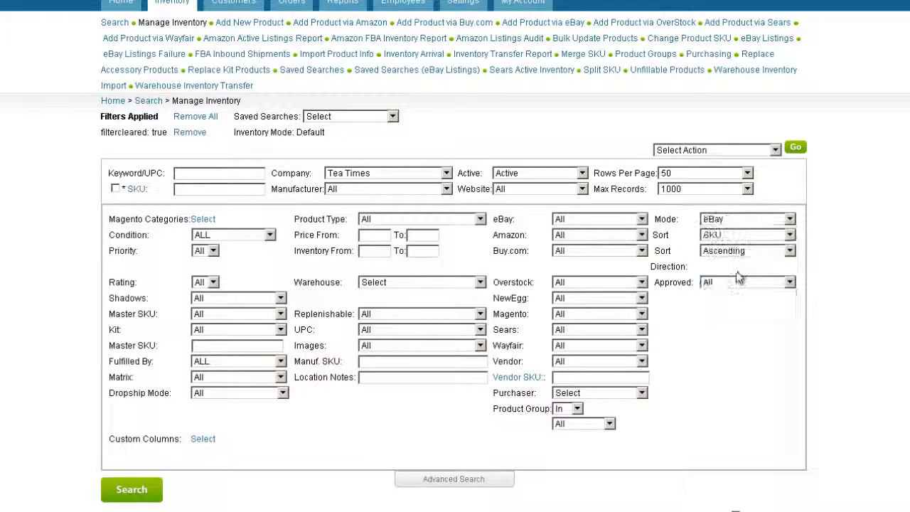
click(643, 220)
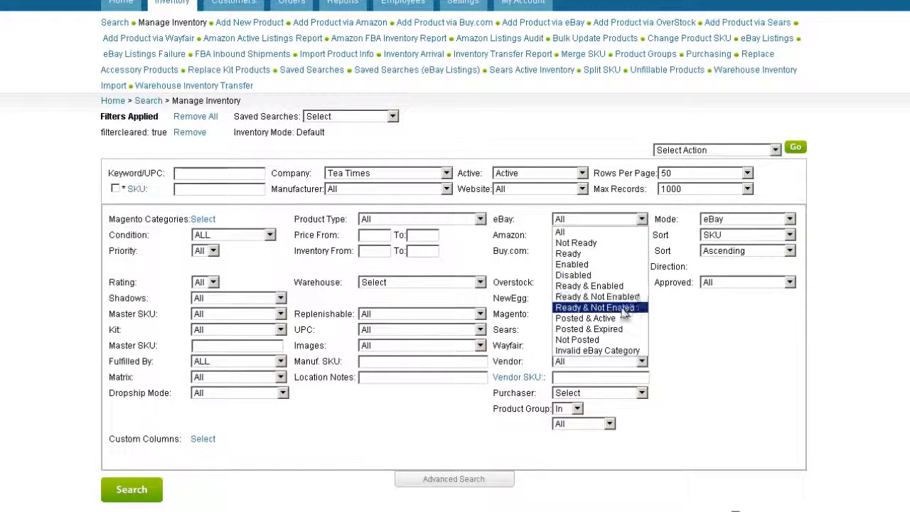
click(585, 318)
click(138, 490)
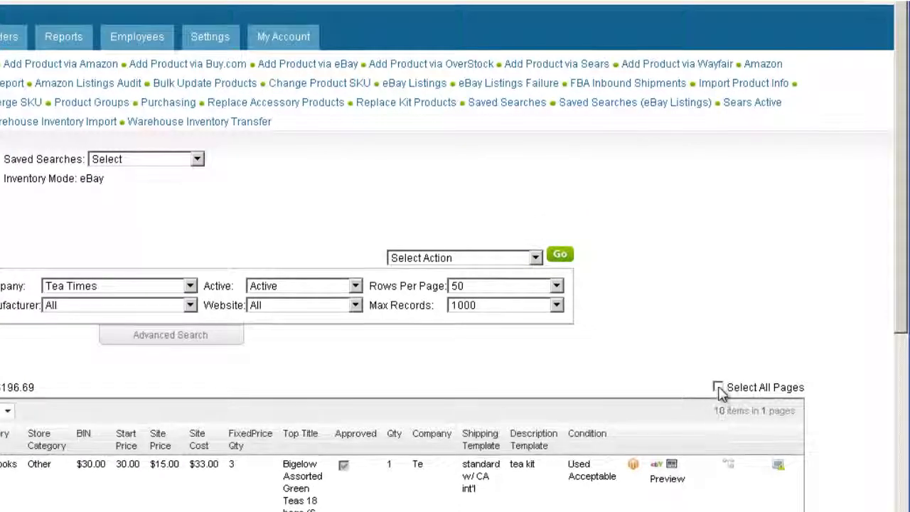
Select all results across every page and view the bulk actions list
click(718, 388)
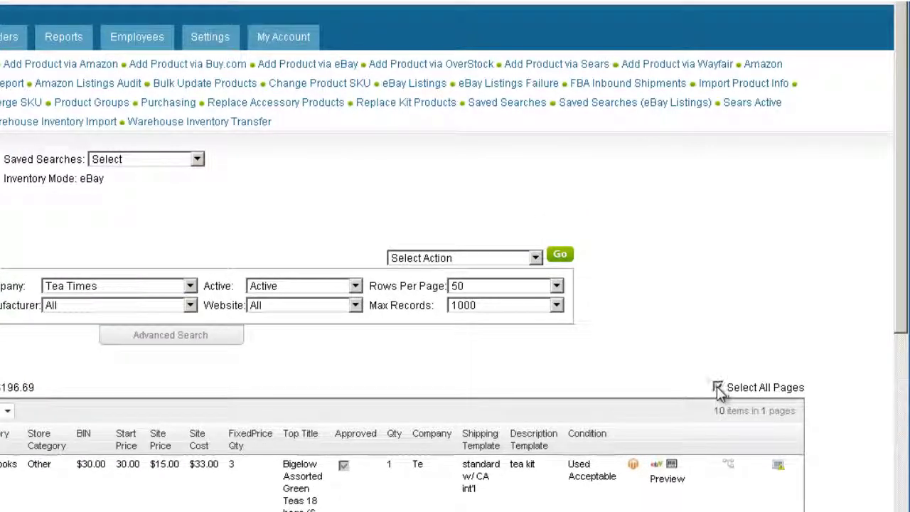
click(535, 258)
scroll(533, 356, down, 5)
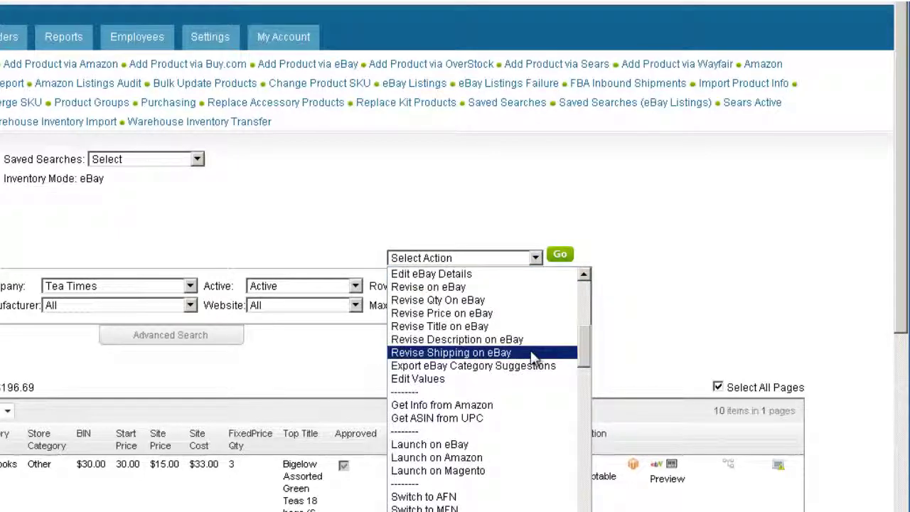